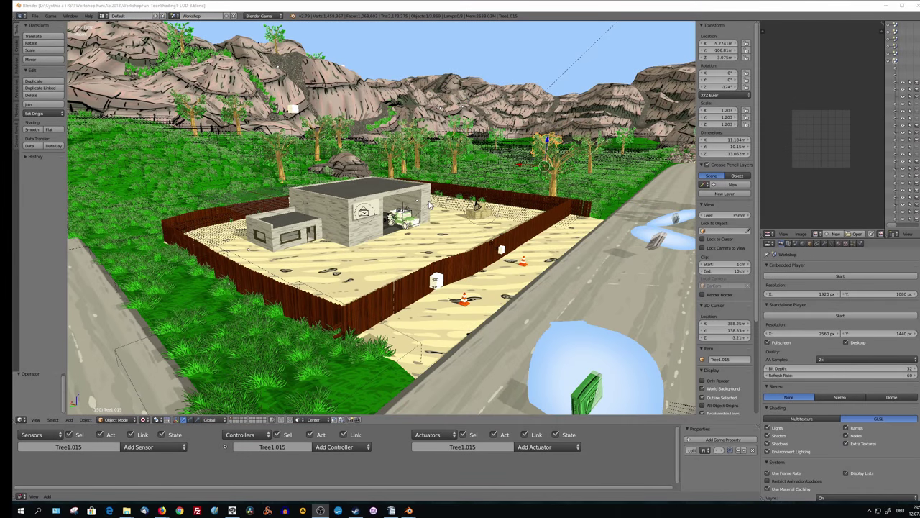
Scroll the view while the game runs through the sandy area of dry bushes
scroll(712, 310, down, 2)
scroll(708, 299, down, 2)
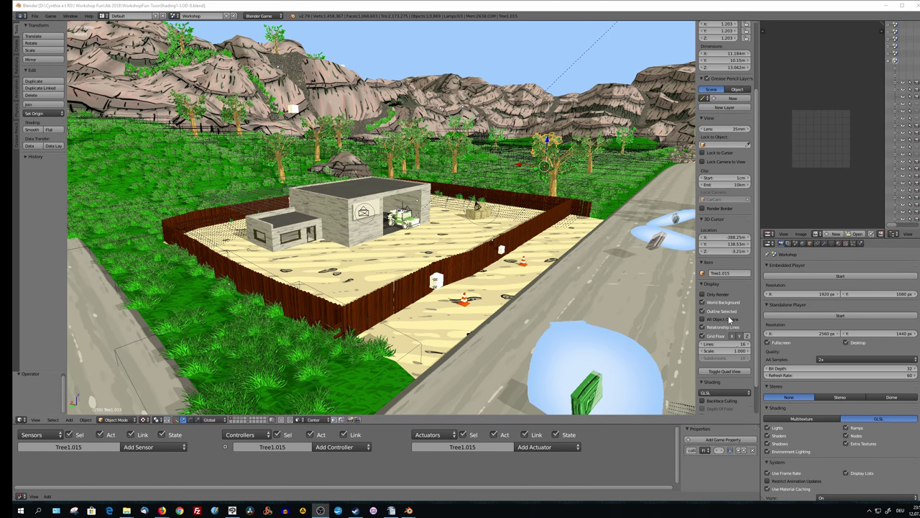
scroll(705, 291, down, 1)
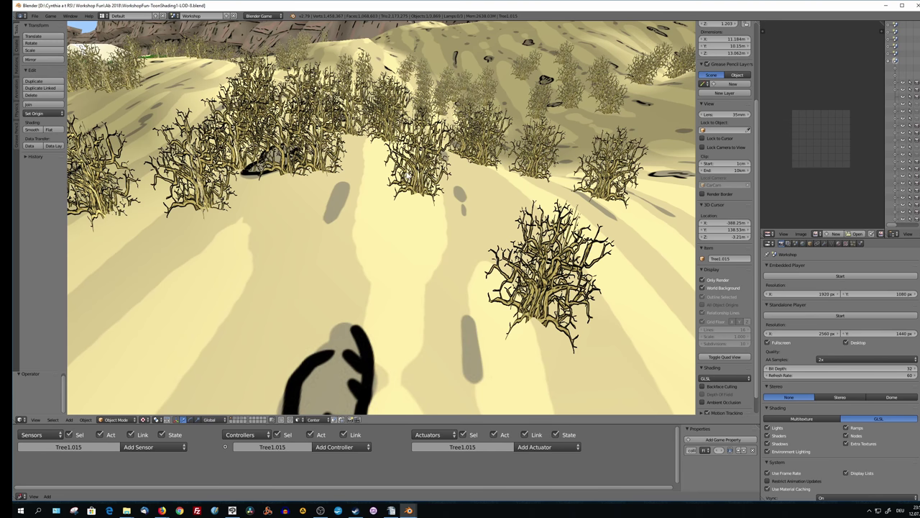
Stop the game and check the dry bush's Levels of Detail in the Object tab
key(Escape)
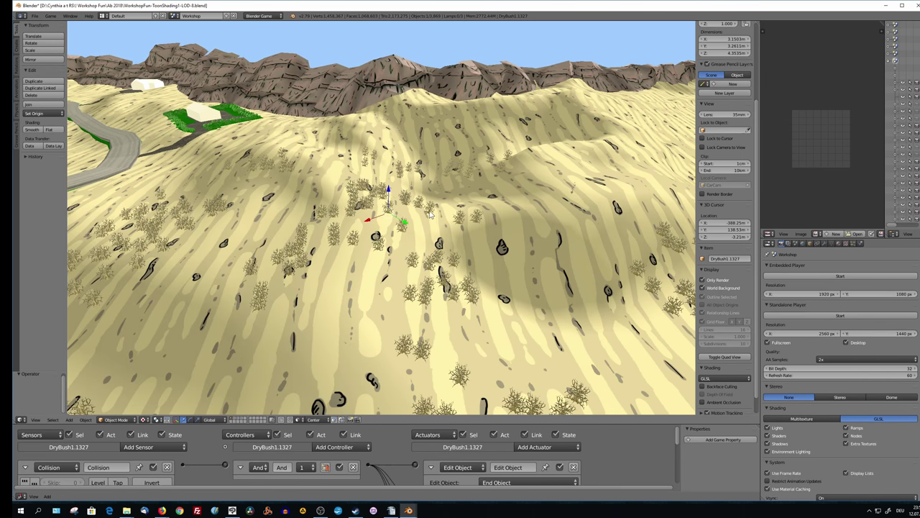
scroll(432, 213, up, 8)
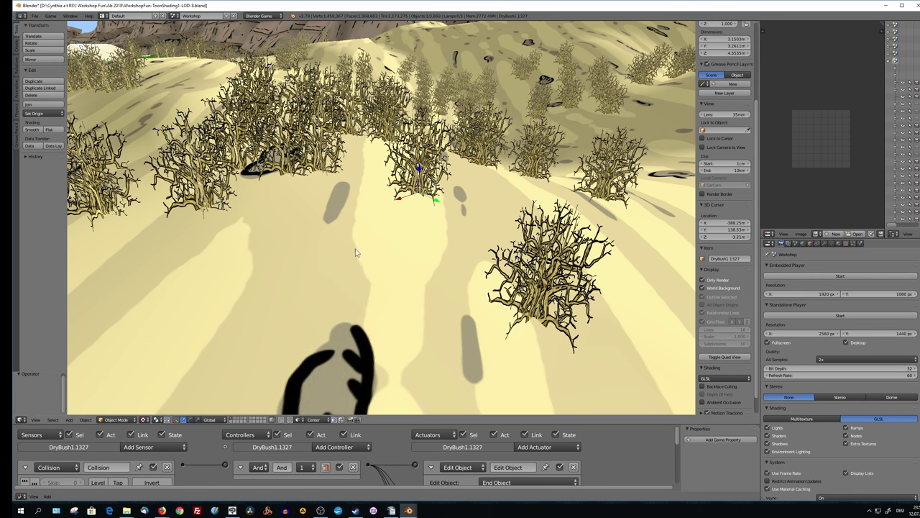
click(810, 244)
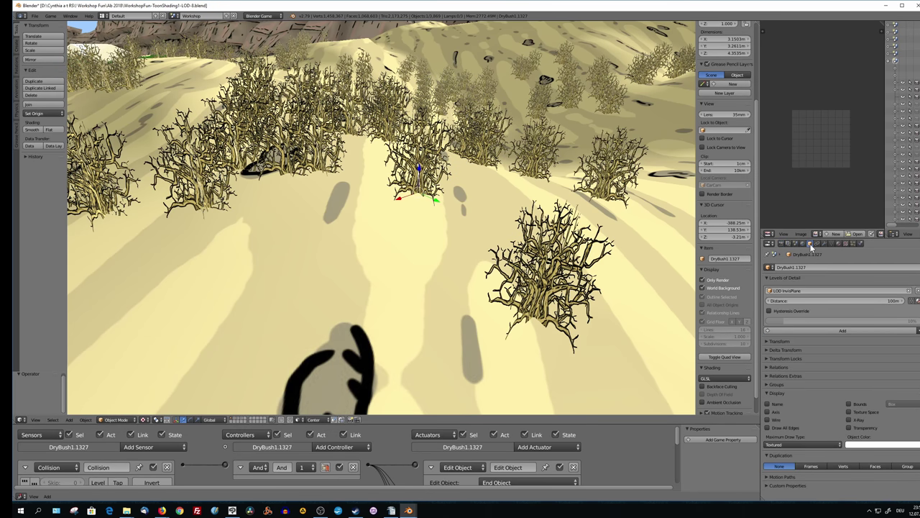
click(797, 290)
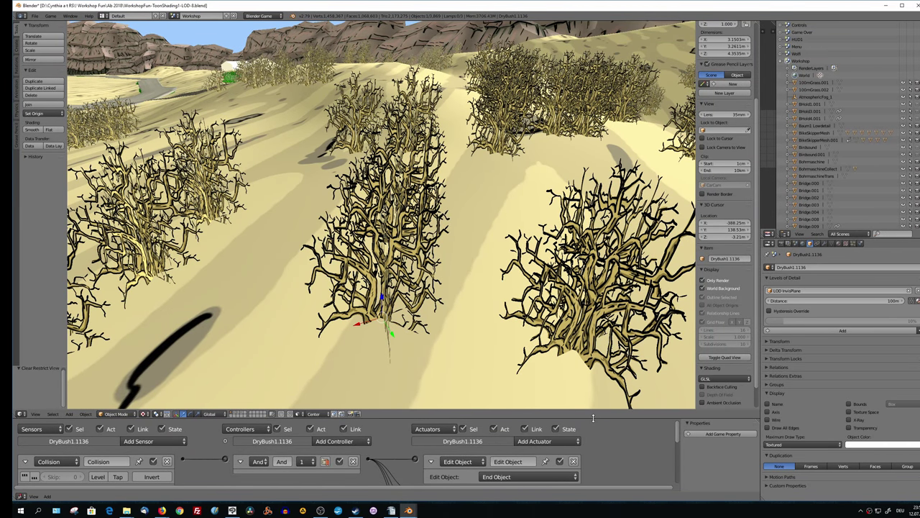
Enlarge the Logic editor to review the bush's actuators, then restore it and switch layers
drag(640, 410, 643, 234)
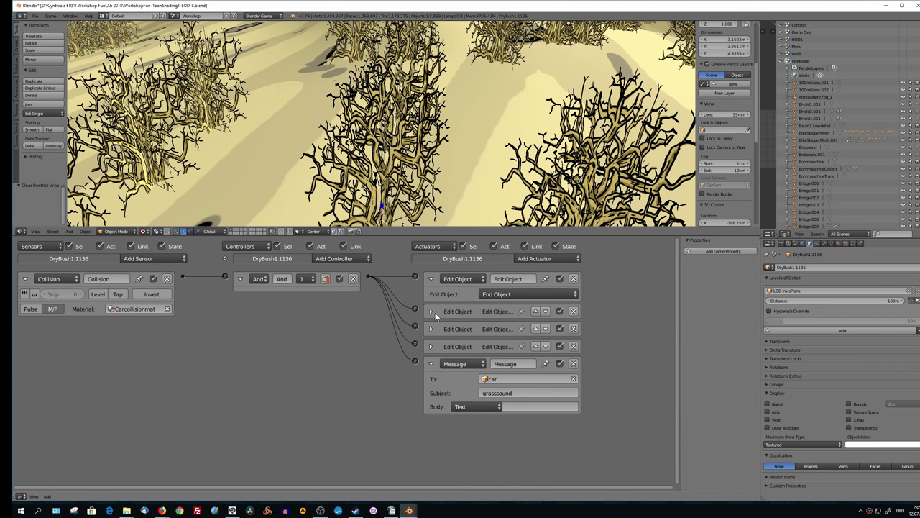
click(431, 312)
click(430, 311)
drag(402, 235, 404, 292)
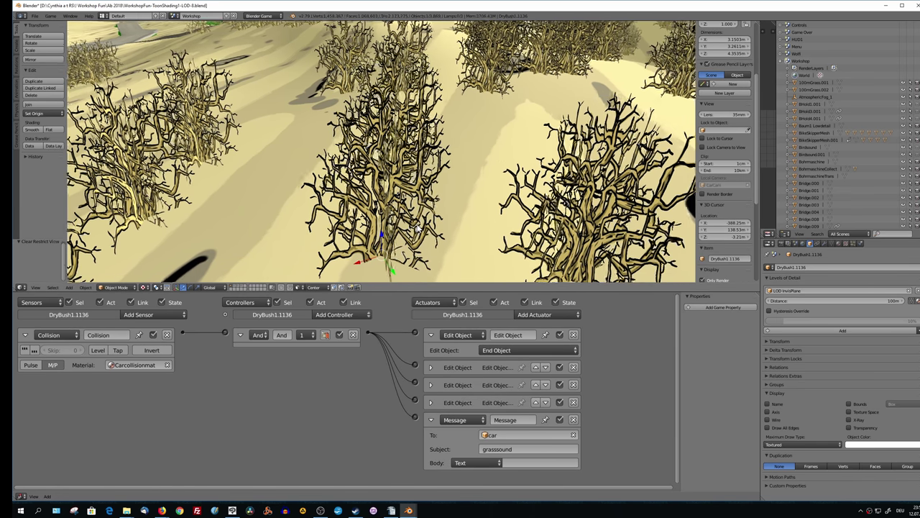
click(240, 287)
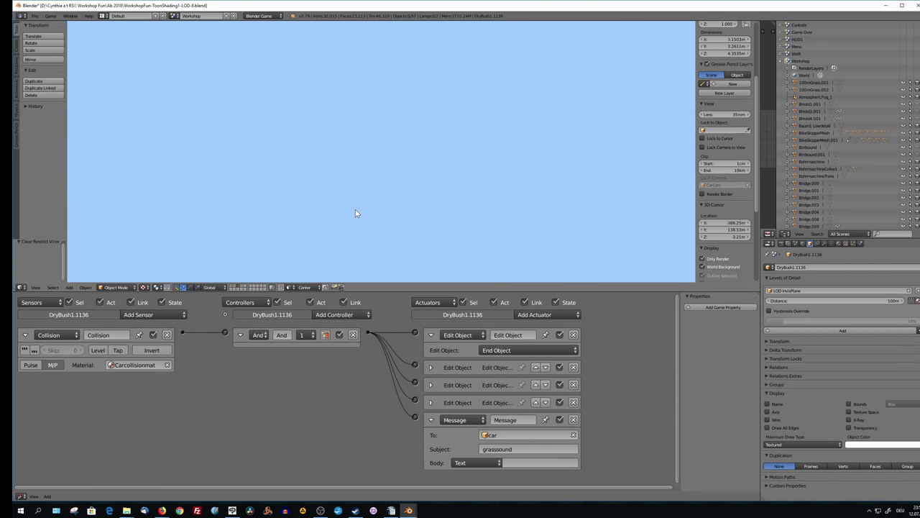
Select the low-detail bushes DryBush1.009 and DryBushP3 on the LOD layer
middle_drag(500, 182, 382, 162)
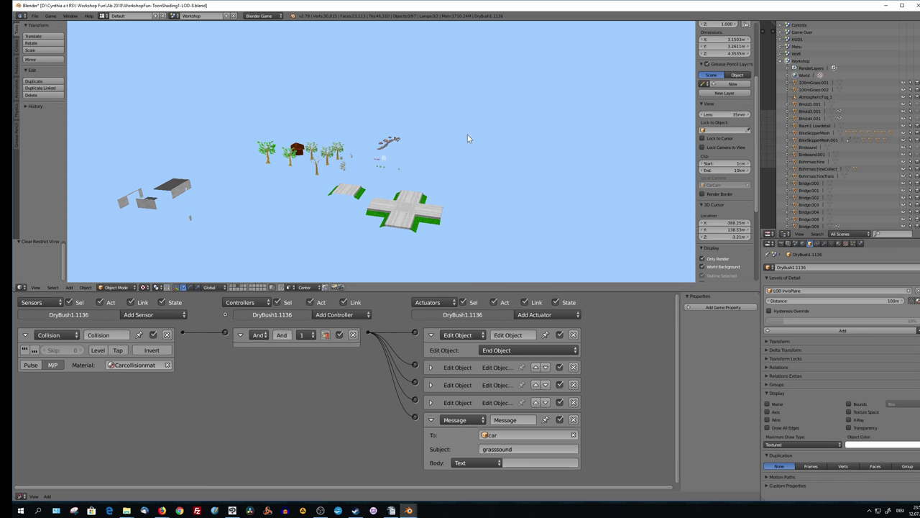
scroll(382, 162, down, 5)
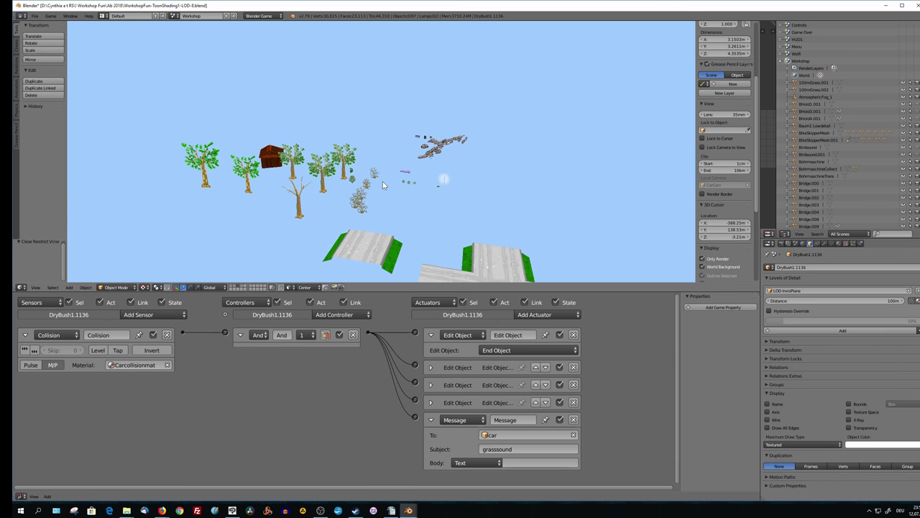
right_click(374, 175)
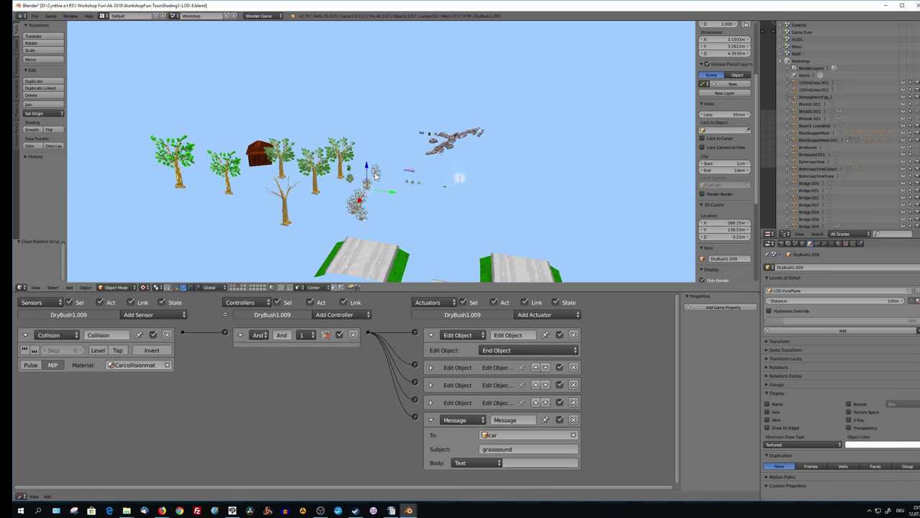
scroll(374, 175, up, 5)
mouse_move(374, 175)
middle_down()
mouse_move(487, 222)
mouse_move(427, 178)
middle_up()
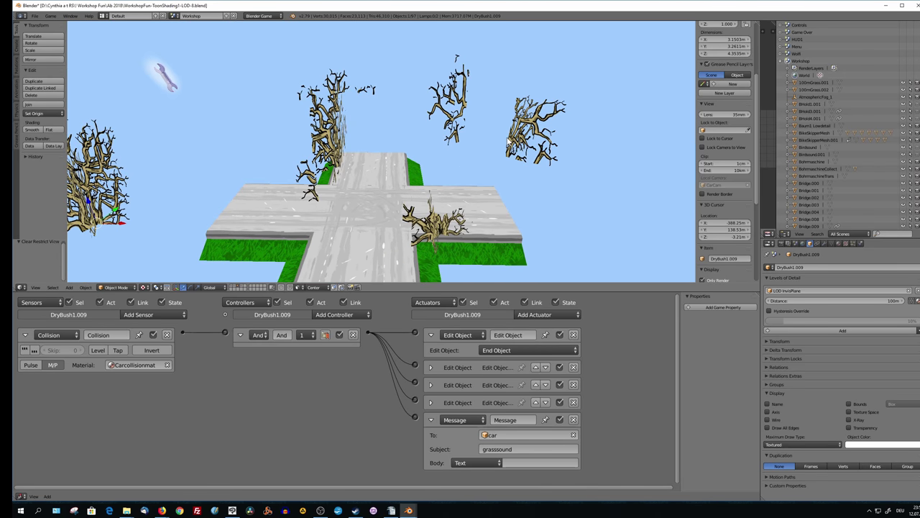
right_click(507, 141)
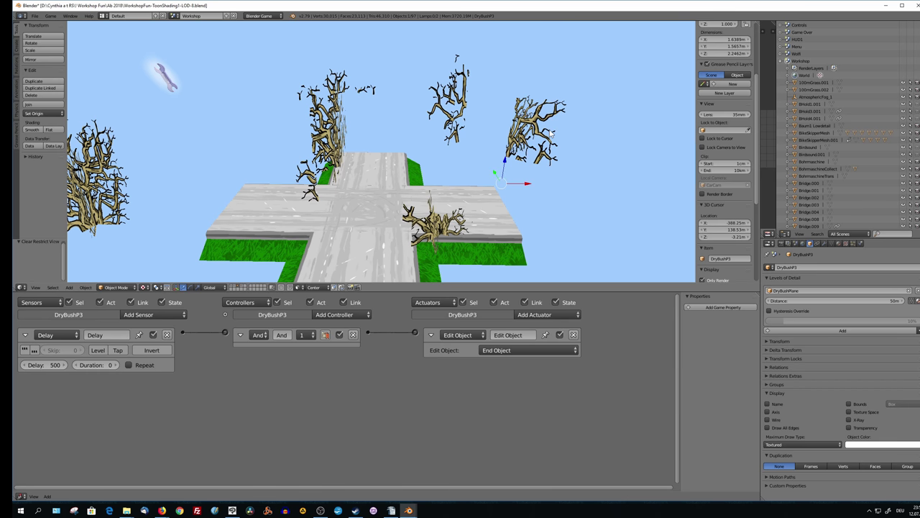
Check DryBushP3's physics type and leave it as Soft Body
click(861, 245)
click(856, 276)
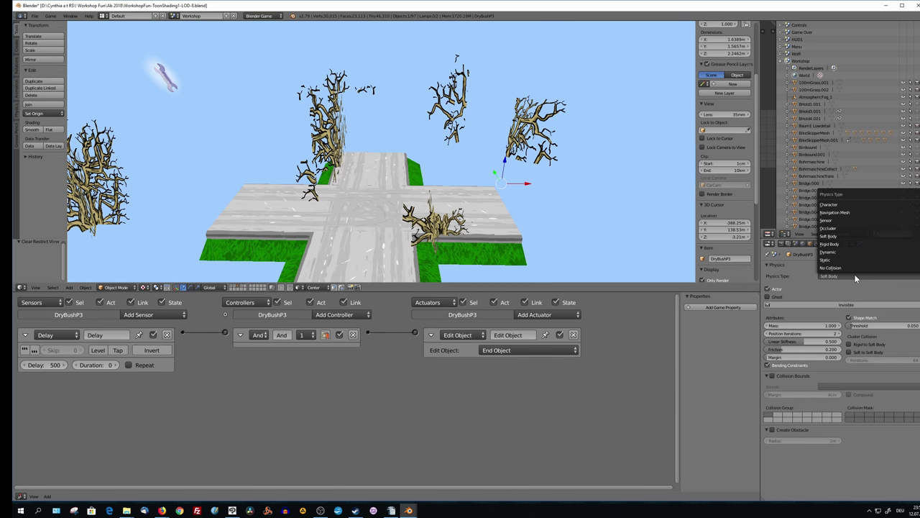
click(856, 277)
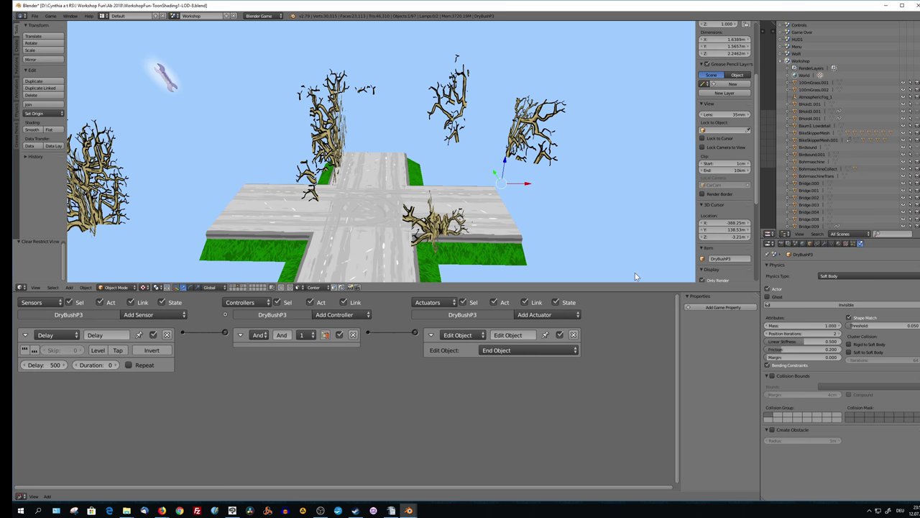
mouse_move(570, 193)
middle_down()
mouse_move(503, 180)
mouse_move(510, 190)
middle_up()
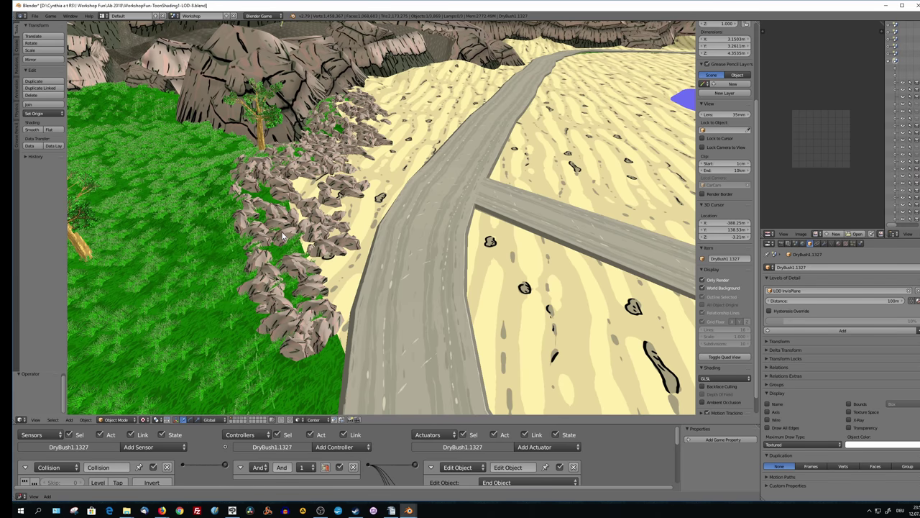
Select and frame the rock Grid.191, then move it to a new position
right_click(284, 237)
key(KP_Decimal)
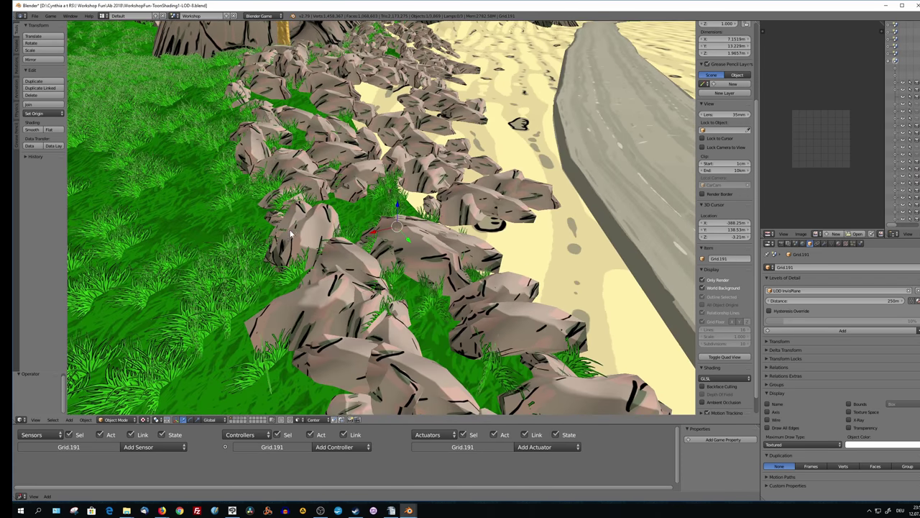
key(KP_0)
key(g)
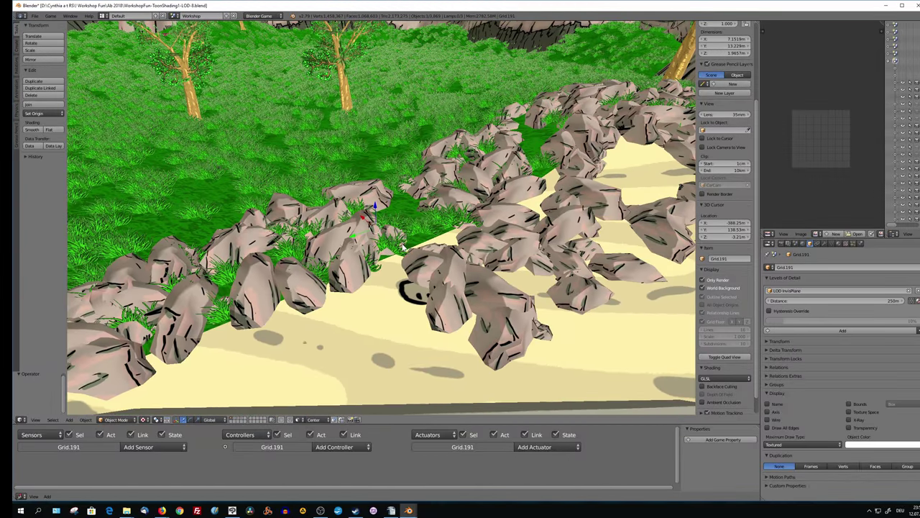
click(363, 241)
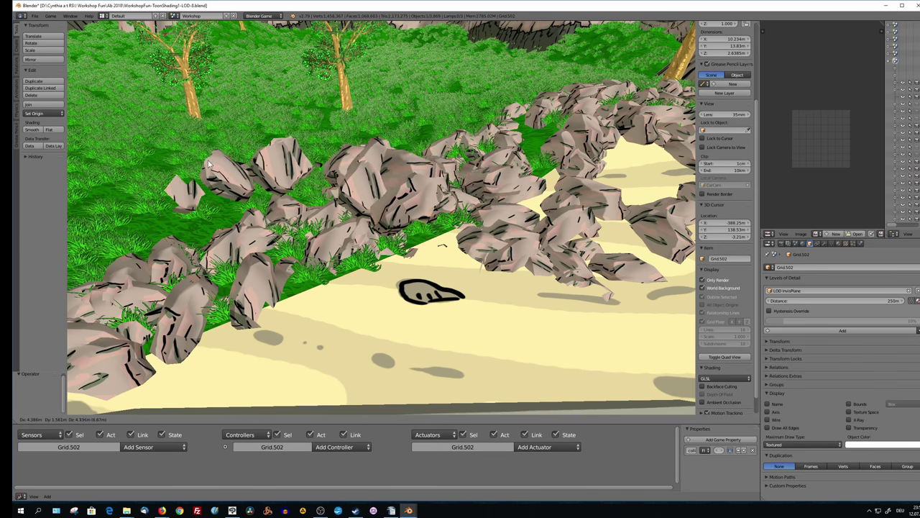
click(325, 243)
Keep LOD InvisPlane at 250 m as the rock cluster's lowest detail level
scroll(325, 242, down, 3)
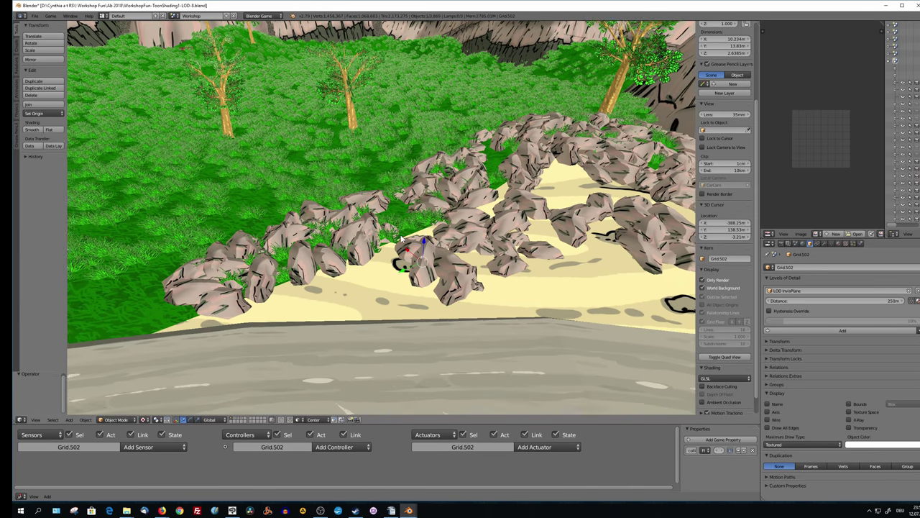
mouse_move(325, 242)
middle_down()
mouse_move(401, 151)
mouse_move(482, 248)
mouse_move(390, 236)
middle_up()
scroll(401, 151, down, 3)
scroll(482, 248, up, 5)
click(832, 290)
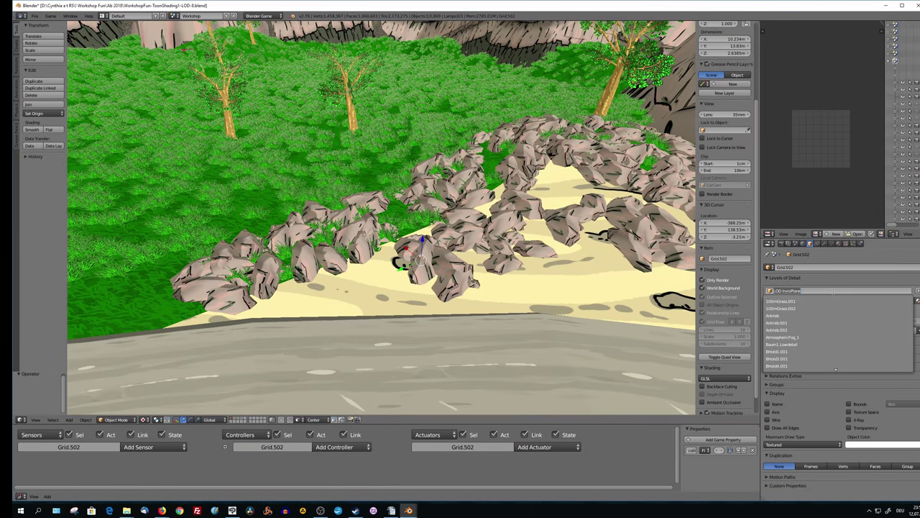
click(846, 285)
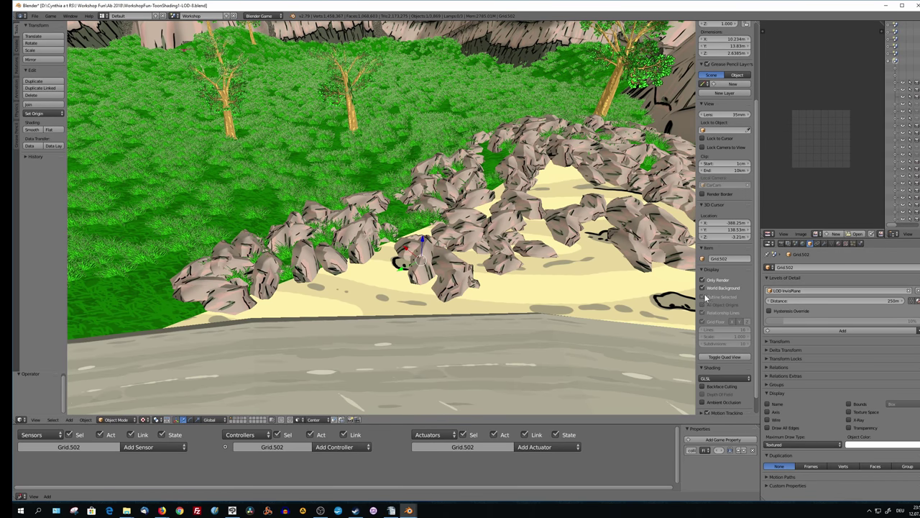
Widen the outliner to show the scene's full object list
scroll(493, 291, down, 2)
scroll(452, 294, down, 1)
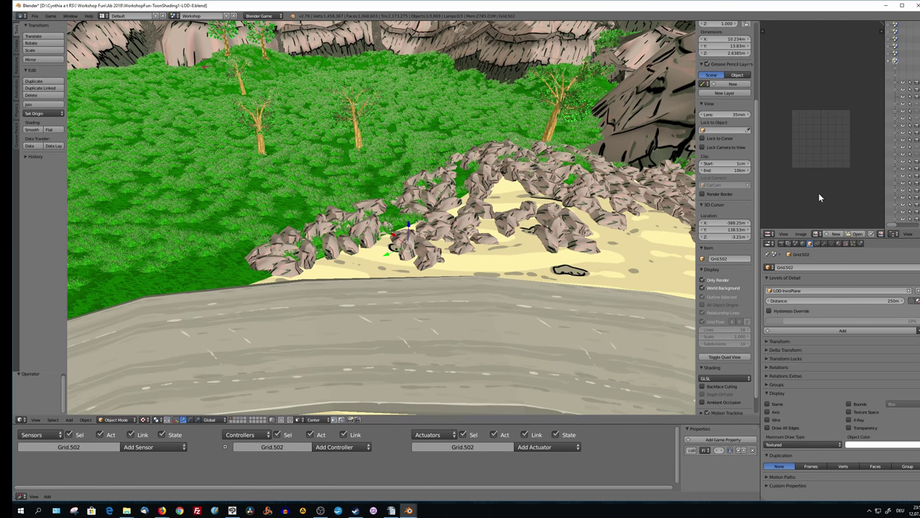
drag(885, 131, 775, 144)
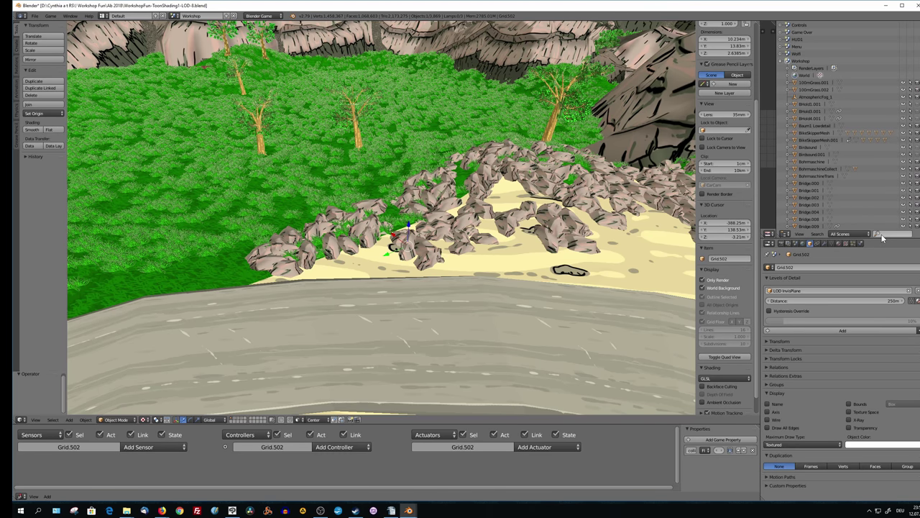
Filter the outliner by 'LOD' and make LOD InvisPlane the active object
key(Return)
text(LOD)
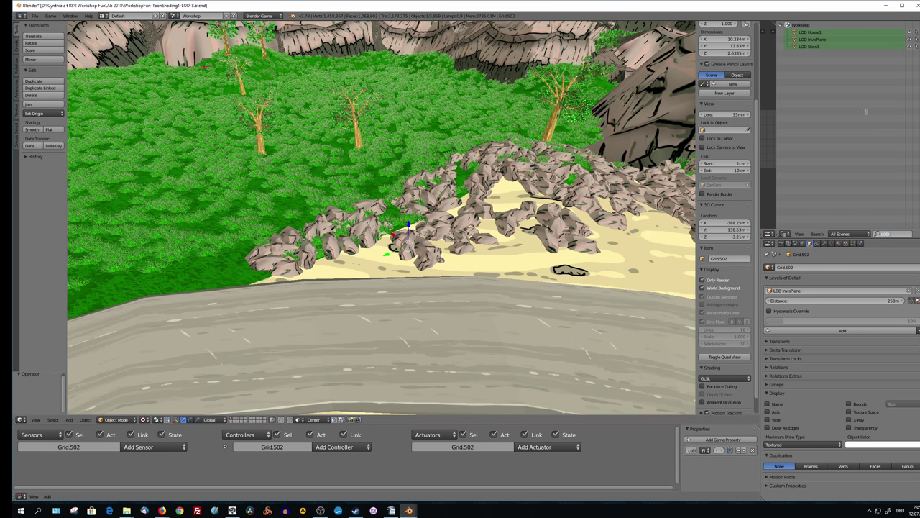
click(799, 40)
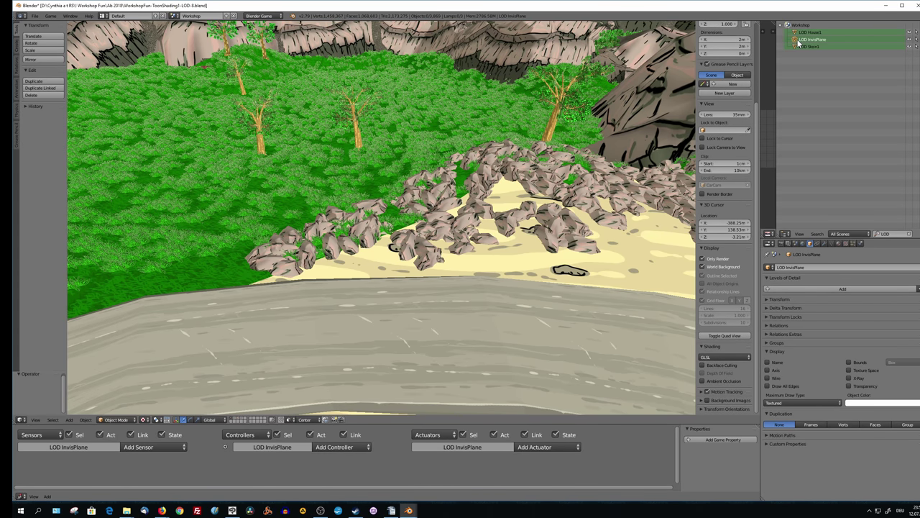
Switch to the layer holding the LOD objects and frame LOD InvisPlane
click(237, 421)
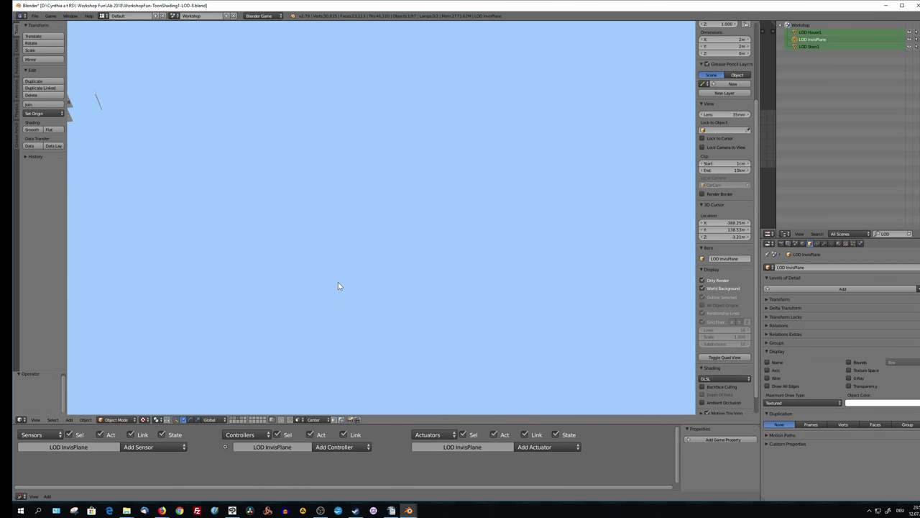
key(Home)
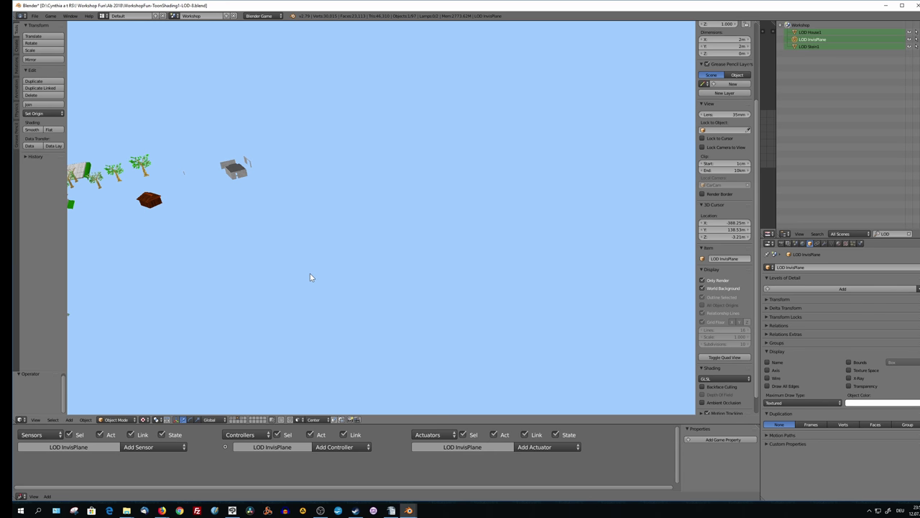
key(KP_Decimal)
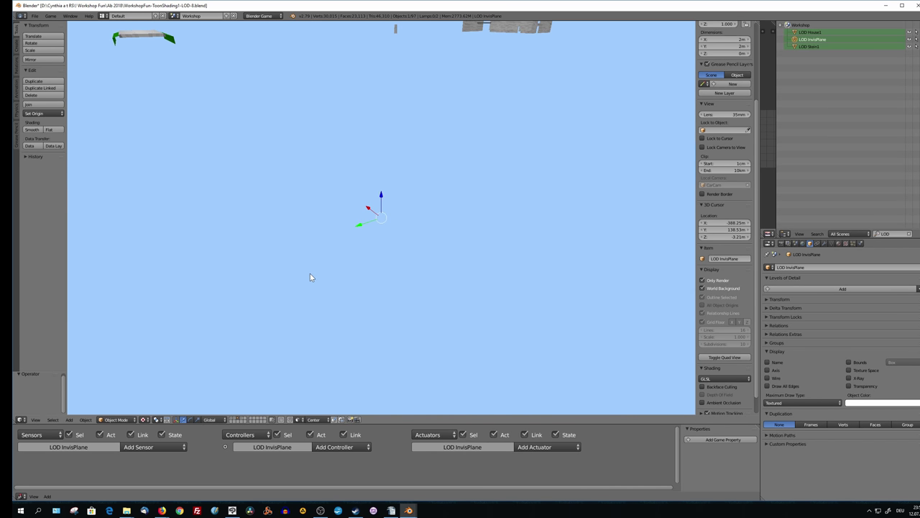
Untick Only Render to see the plane's outline, orbit around it, then tick it again
click(703, 281)
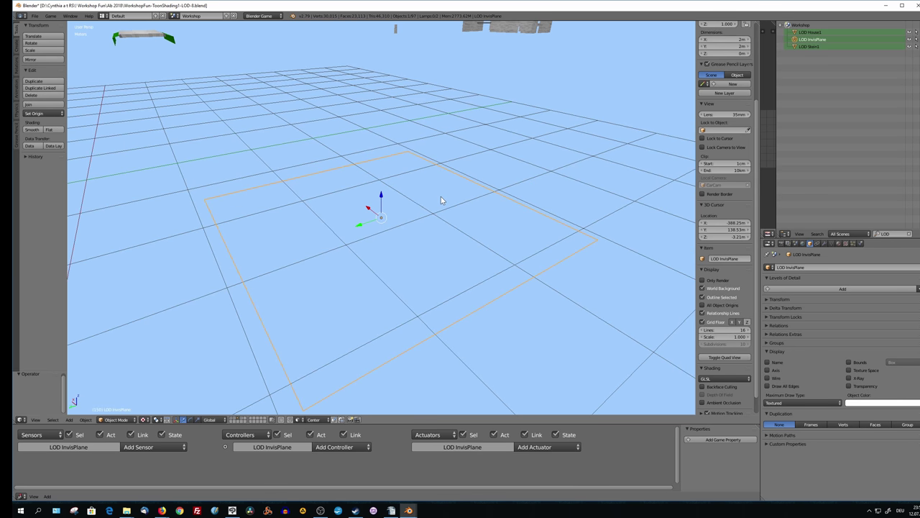
mouse_move(441, 196)
middle_down()
mouse_move(471, 199)
mouse_move(415, 230)
middle_up()
right_click(423, 129)
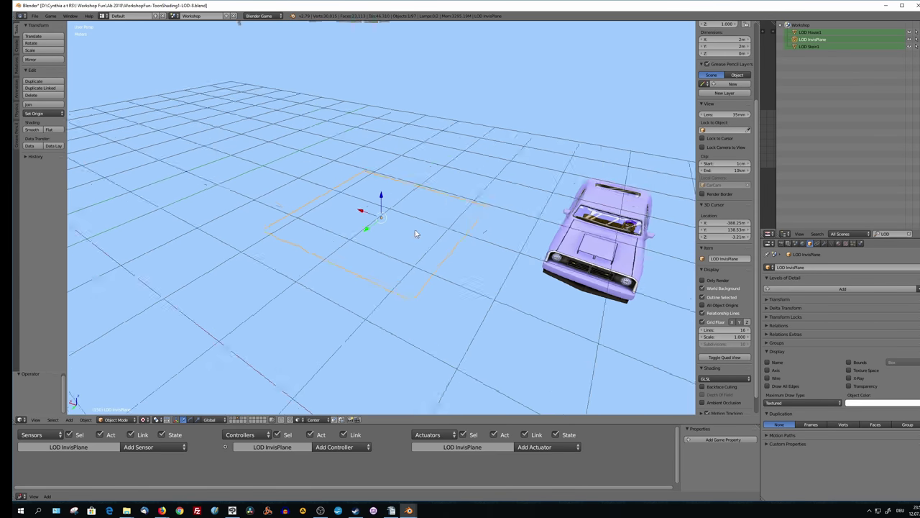
click(704, 281)
Return to the full landscape layers and fly to ground level over the grass
mouse_move(520, 261)
middle_down()
mouse_move(567, 246)
mouse_move(479, 246)
middle_up()
scroll(458, 277, down, 1)
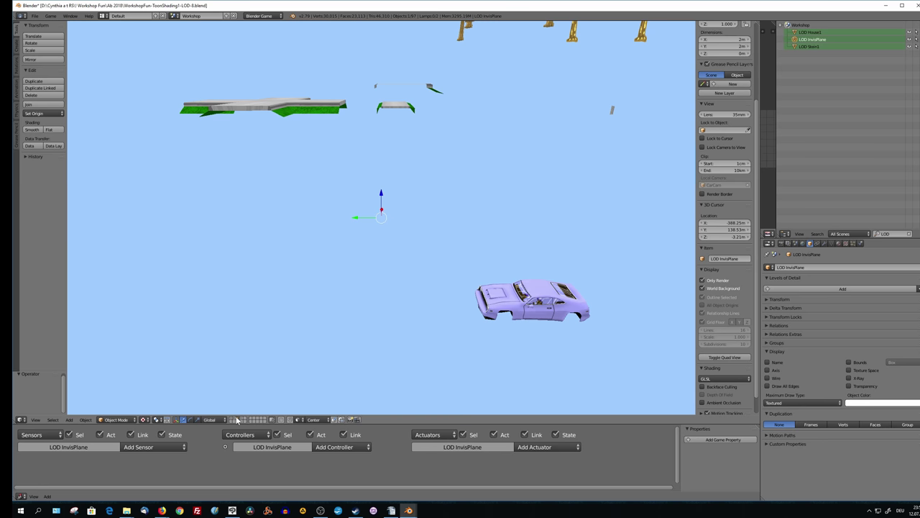
click(232, 421)
scroll(327, 256, down, 5)
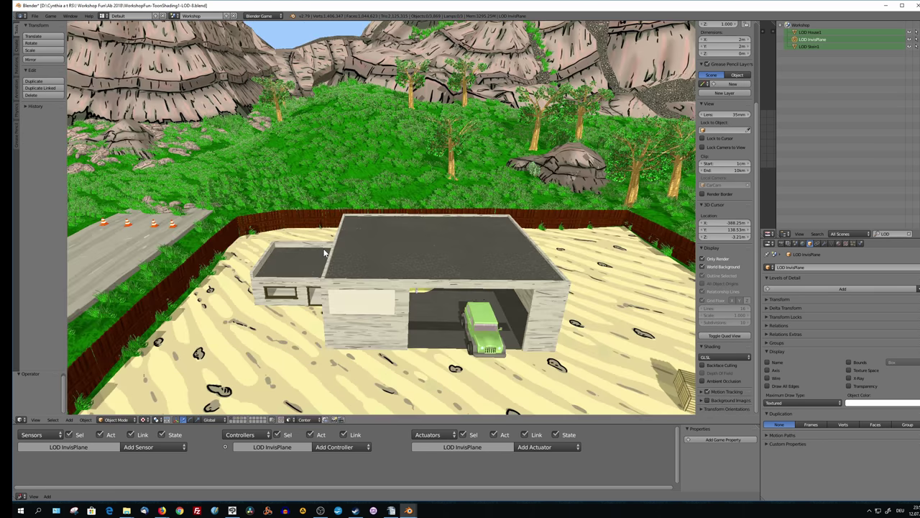
key(p)
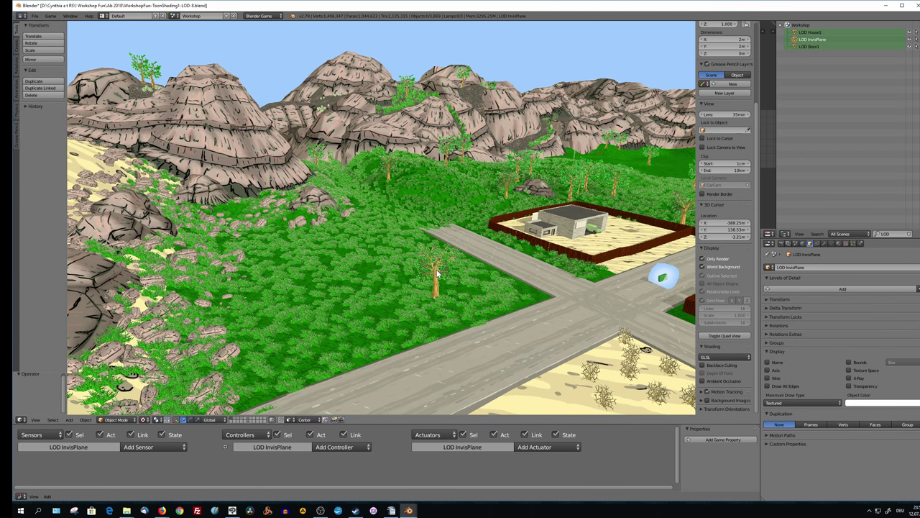
Select and frame Tree1.016, orbiting to view it from above and toward the cliffs
right_click(436, 274)
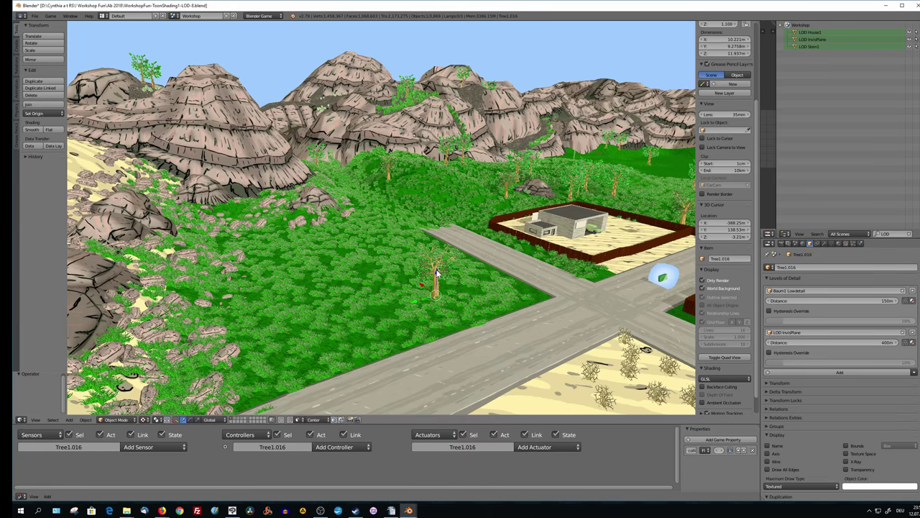
key(KP_Decimal)
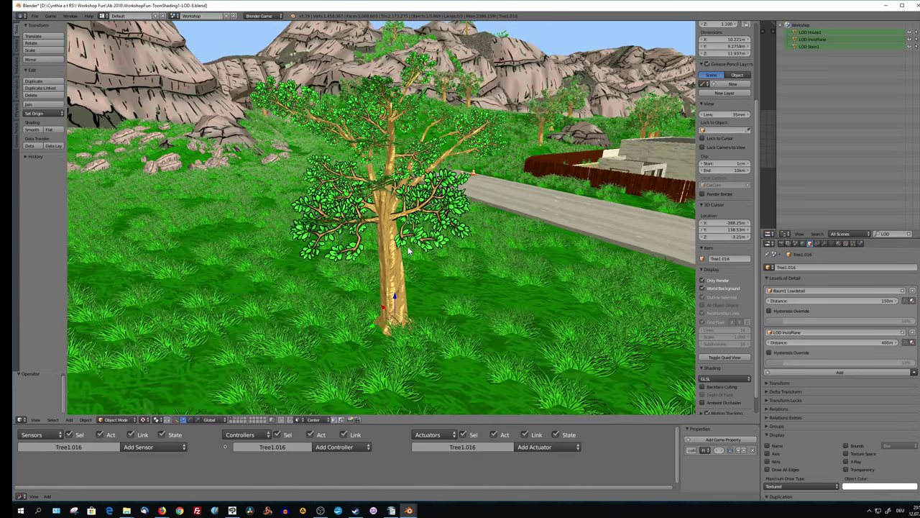
middle_drag(417, 252, 438, 242)
key(g)
right_click(425, 190)
middle_drag(428, 194, 444, 231)
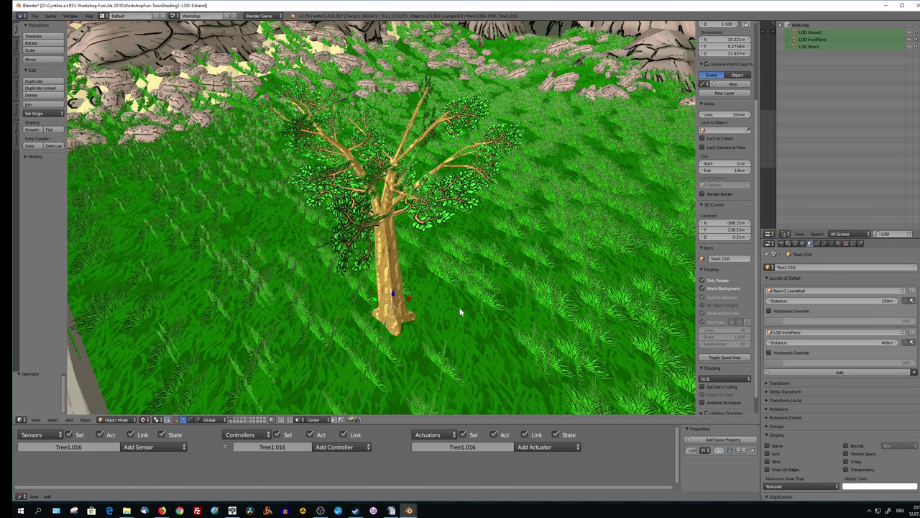
middle_drag(461, 311, 480, 307)
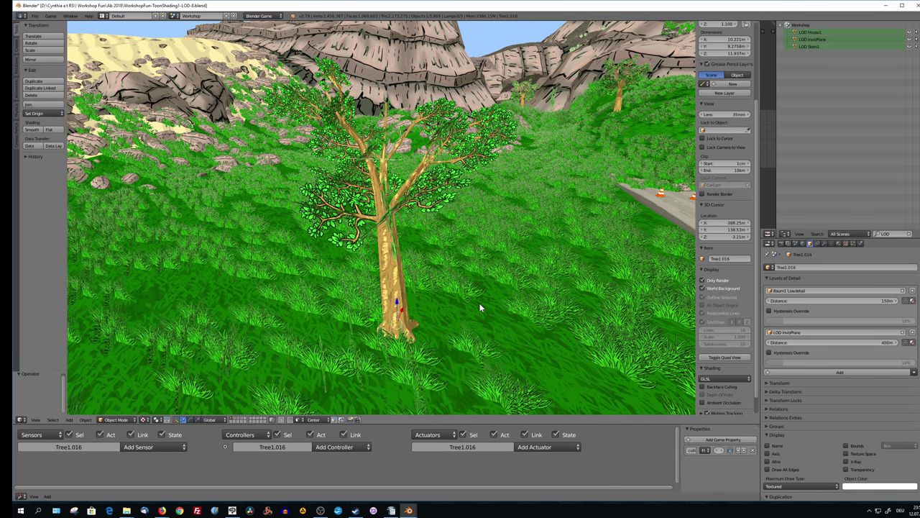
Hide the ground mesh Grid.405 to inspect the tree closely, then unhide everything with Alt+H
right_click(481, 308)
key(h)
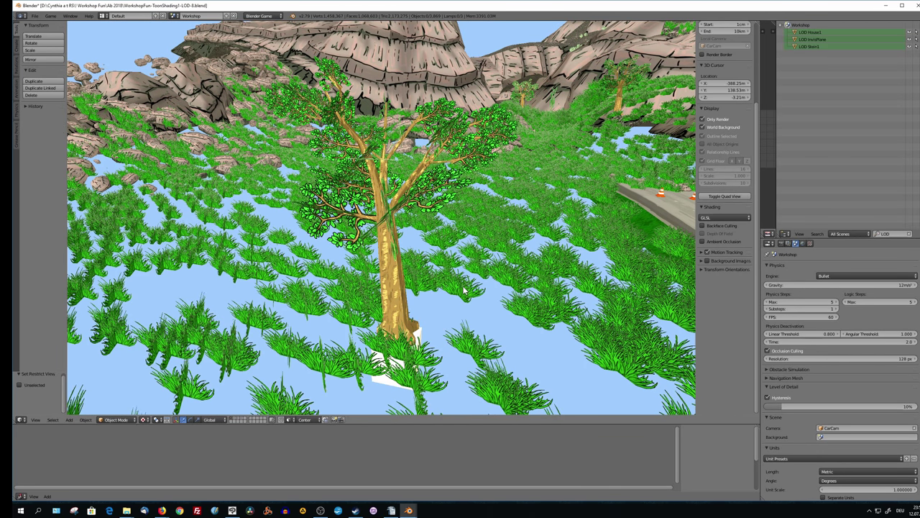
mouse_move(453, 292)
middle_down()
mouse_move(466, 294)
mouse_move(385, 292)
middle_up()
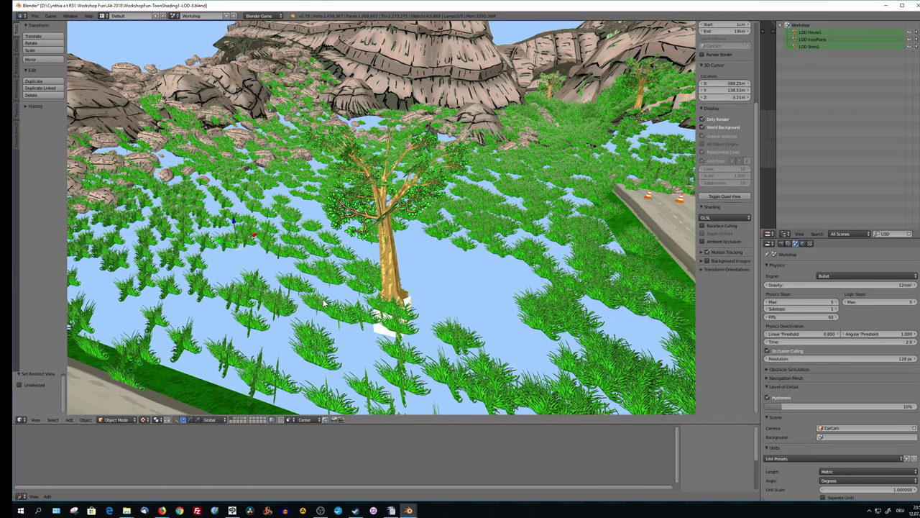
mouse_move(325, 302)
middle_down()
mouse_move(468, 325)
mouse_move(484, 218)
middle_up()
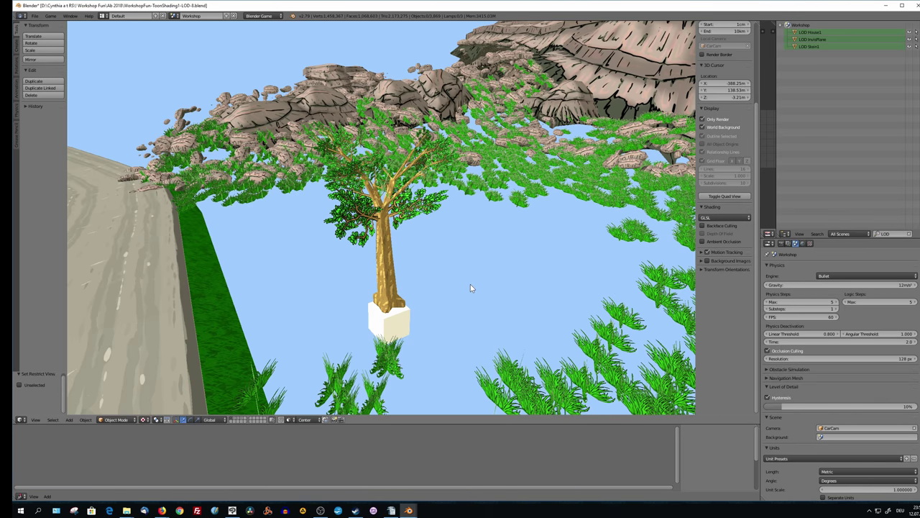
mouse_move(470, 288)
middle_down()
mouse_move(510, 305)
mouse_move(466, 252)
mouse_move(425, 178)
mouse_move(431, 227)
mouse_move(434, 103)
mouse_move(419, 172)
middle_up()
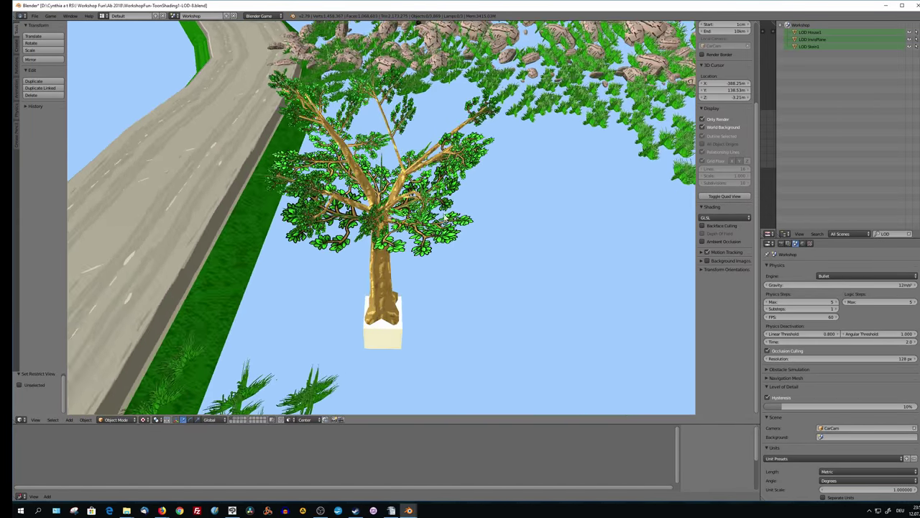
middle_drag(420, 172, 450, 279)
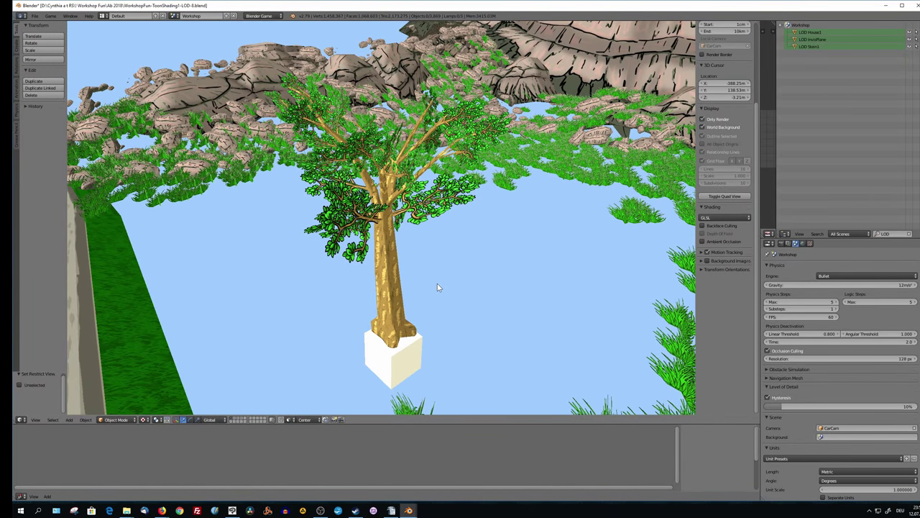
key(alt+h)
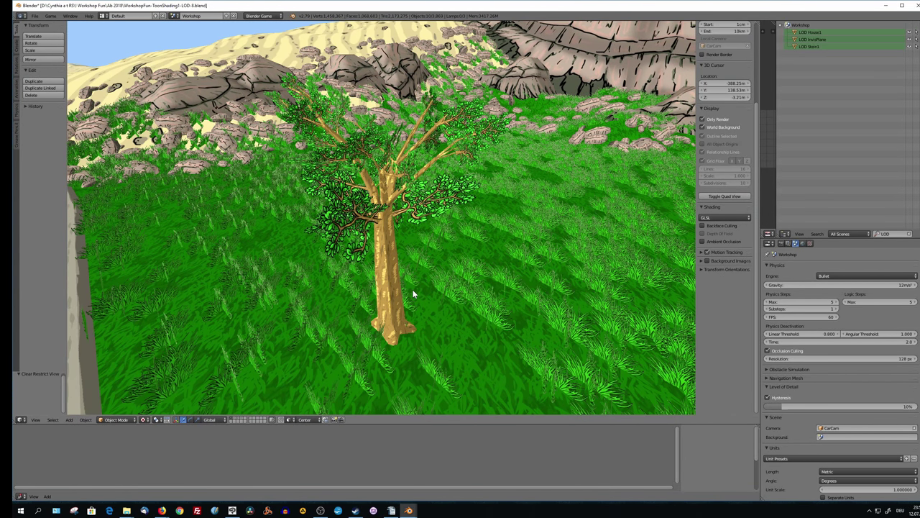
mouse_move(410, 300)
middle_down()
mouse_move(443, 290)
mouse_move(399, 286)
middle_up()
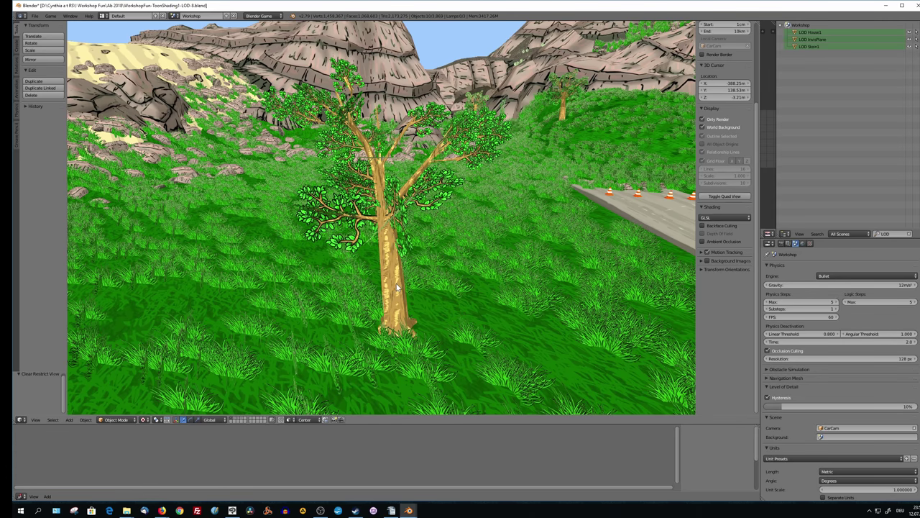
Check Tree1.016's detail levels, then switch to the layer holding the source trees
right_click(352, 295)
middle_drag(324, 298, 319, 333)
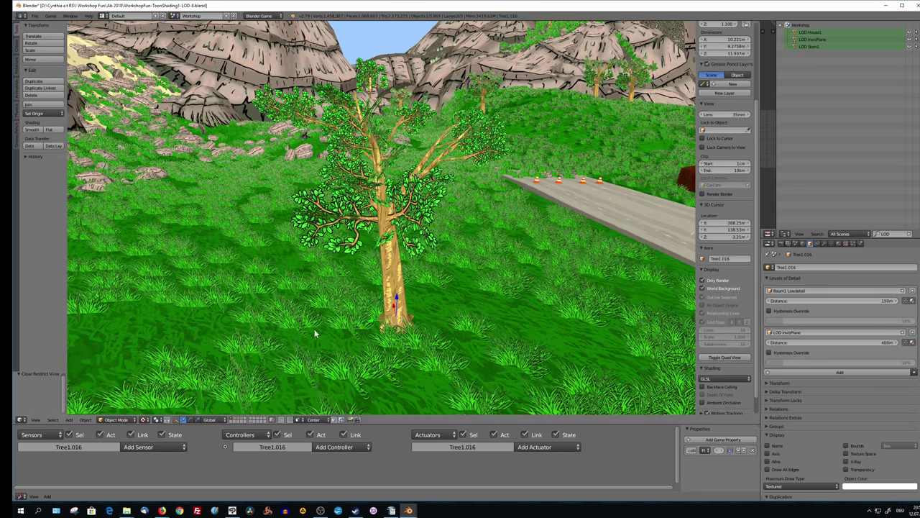
click(240, 421)
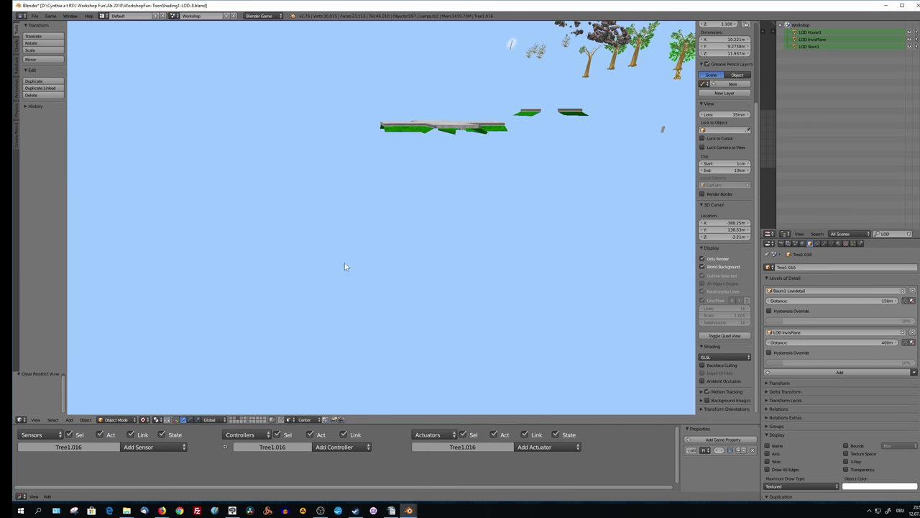
middle_drag(573, 138, 446, 140)
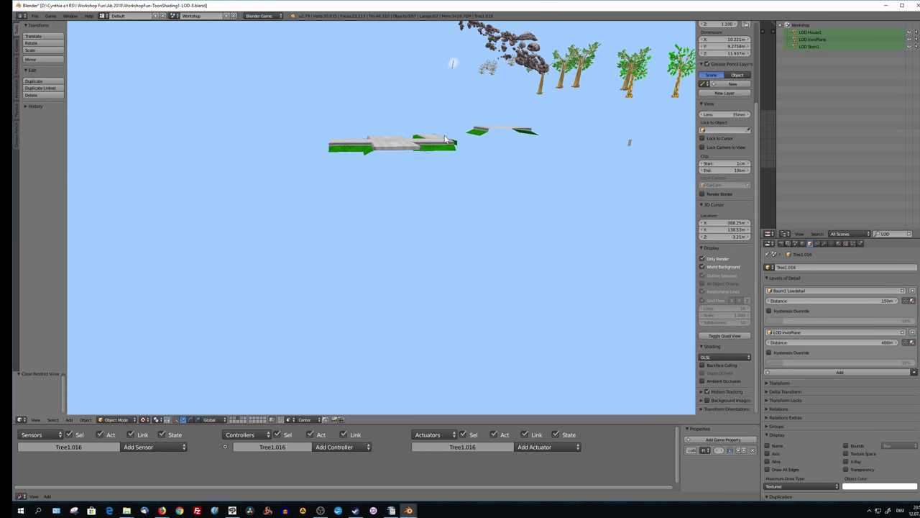
Select and frame Tree1, orbiting to a side view of several trees
right_click(640, 63)
key(KP_Decimal)
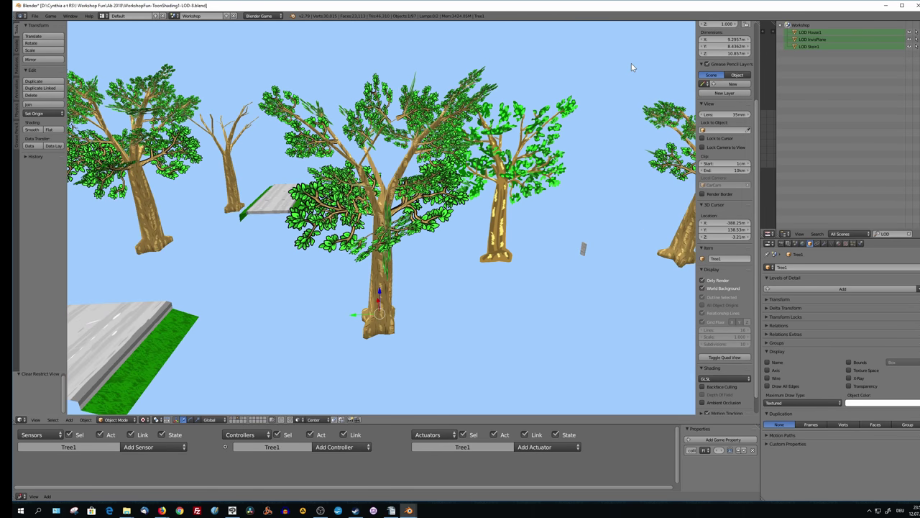
mouse_move(631, 63)
middle_down()
mouse_move(476, 199)
mouse_move(428, 196)
mouse_move(380, 178)
middle_up()
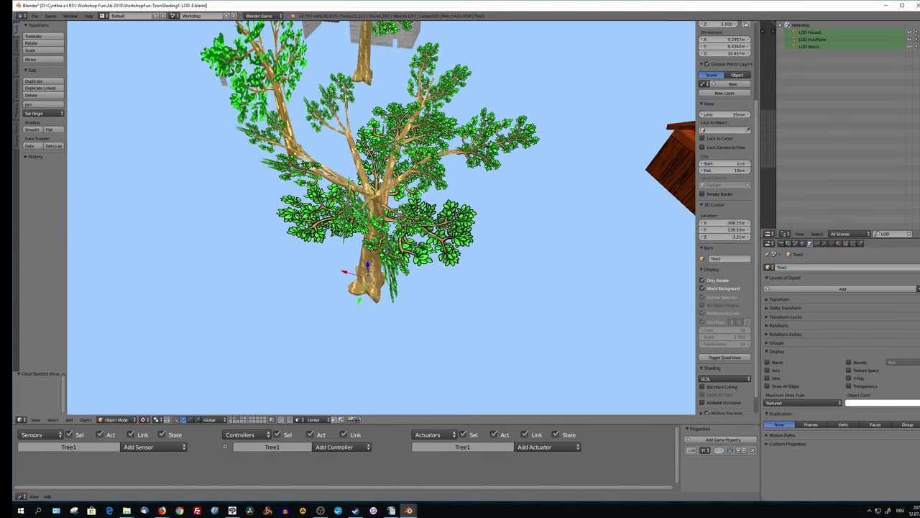
middle_drag(293, 69, 262, 146)
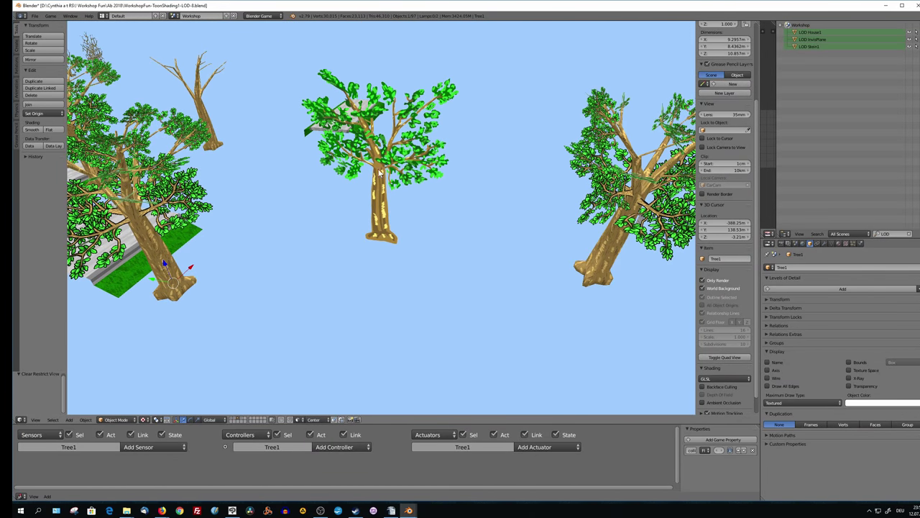
scroll(380, 173, up, 2)
scroll(385, 160, down, 2)
scroll(386, 158, up, 2)
mouse_move(386, 158)
middle_down()
mouse_move(473, 142)
mouse_move(415, 191)
mouse_move(452, 189)
mouse_move(287, 217)
mouse_move(359, 214)
mouse_move(338, 252)
middle_up()
Select the low-detail tree Baum1 Lowdetail and pull back to an overview of trees and roads
right_click(362, 205)
scroll(317, 288, down, 3)
mouse_move(317, 288)
middle_down()
mouse_move(314, 31)
mouse_move(343, 386)
mouse_move(346, 36)
middle_up()
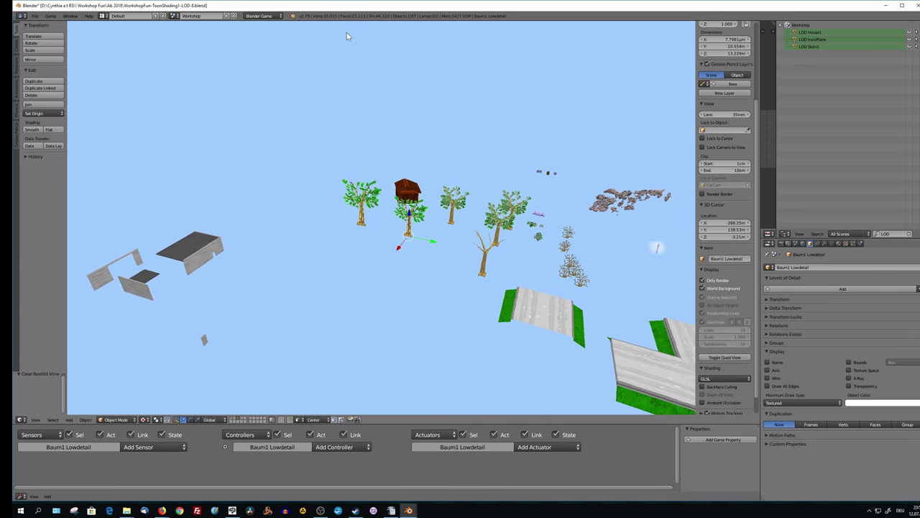
Set the low-detail tree's Physics Type to No Collision
scroll(538, 194, up, 2)
scroll(538, 194, up, 3)
scroll(538, 194, up, 2)
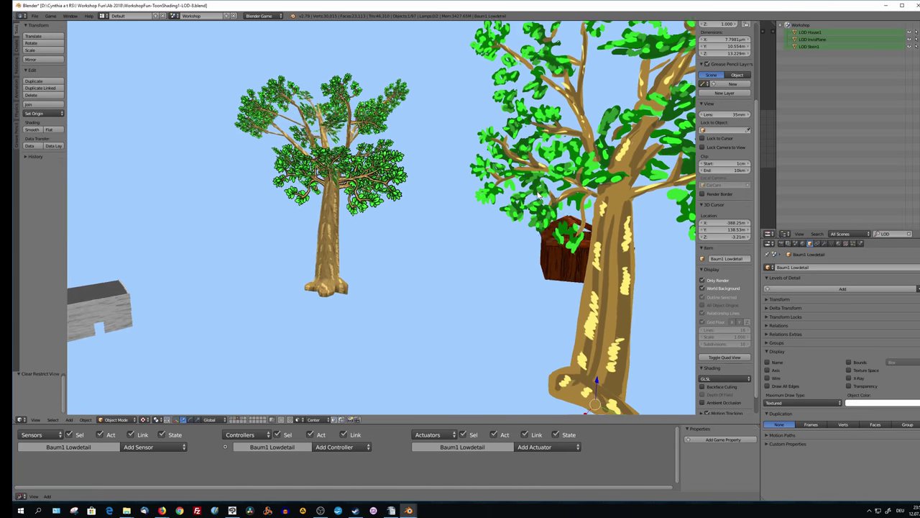
mouse_move(538, 195)
middle_down()
mouse_move(424, 259)
mouse_move(460, 259)
middle_up()
click(826, 276)
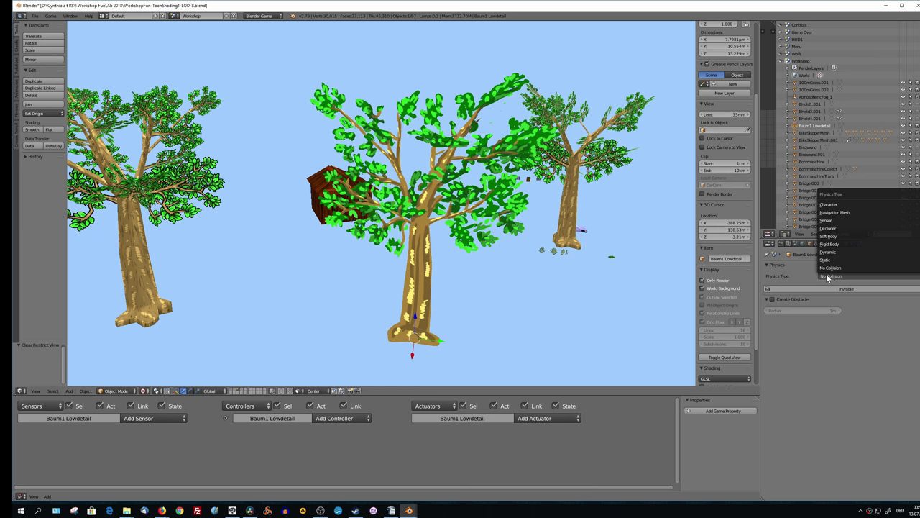
click(829, 273)
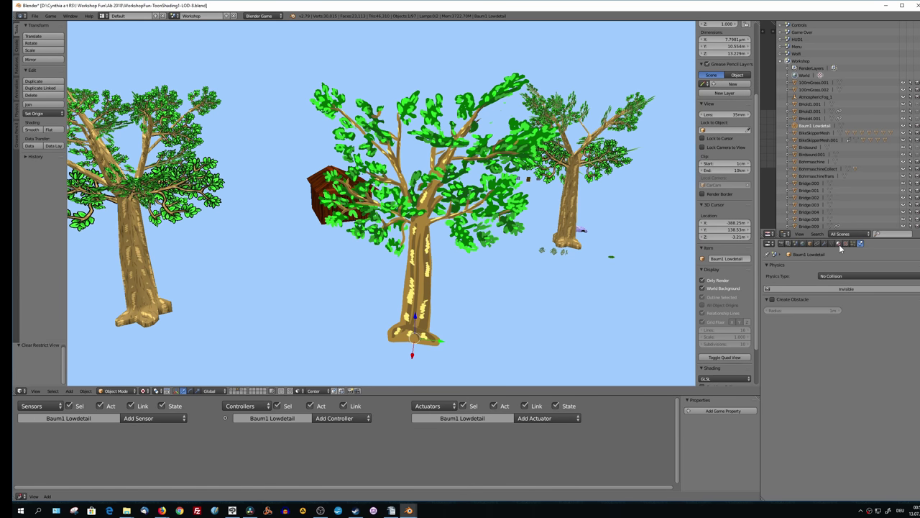
Keep the tree material's Game Settings face orientation on Halo, then return to Physics
click(838, 244)
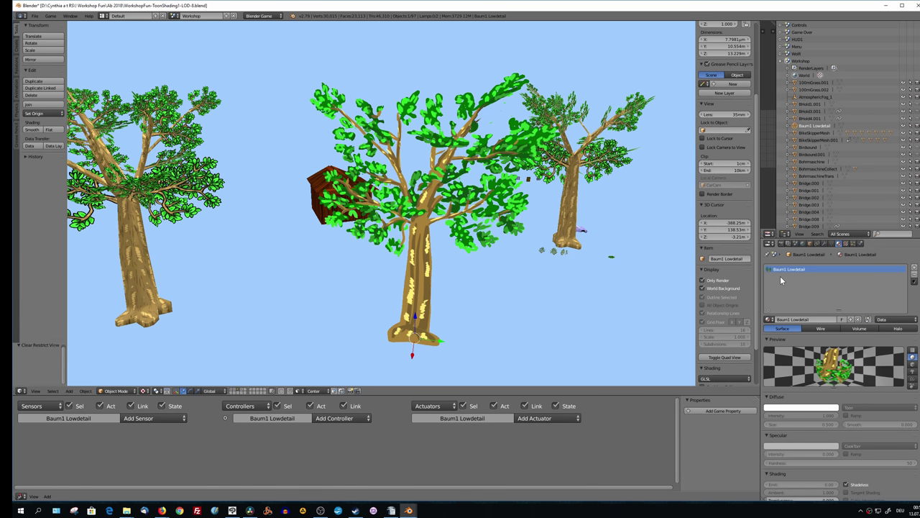
scroll(856, 381, down, 3)
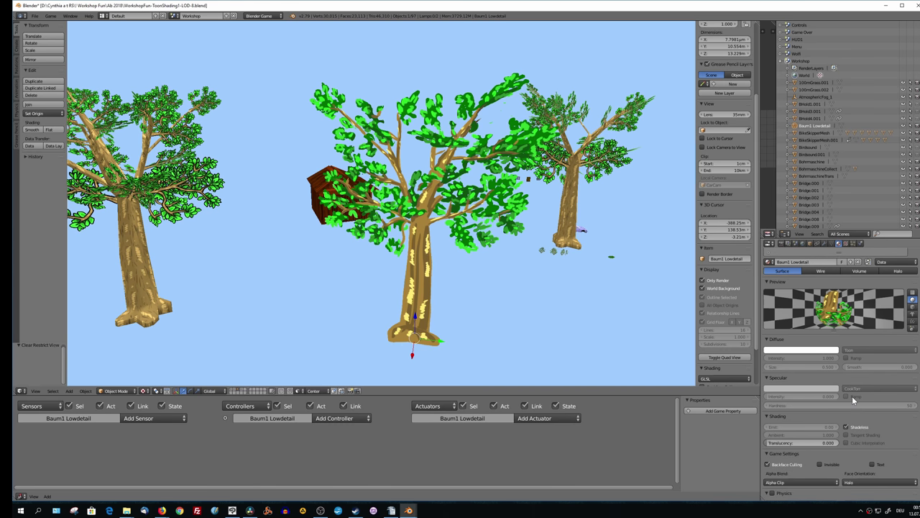
scroll(842, 378, down, 5)
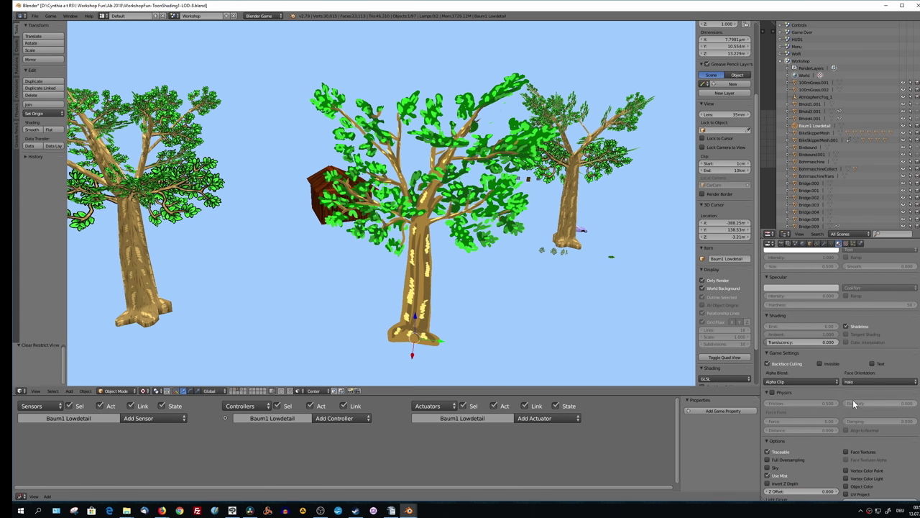
click(858, 382)
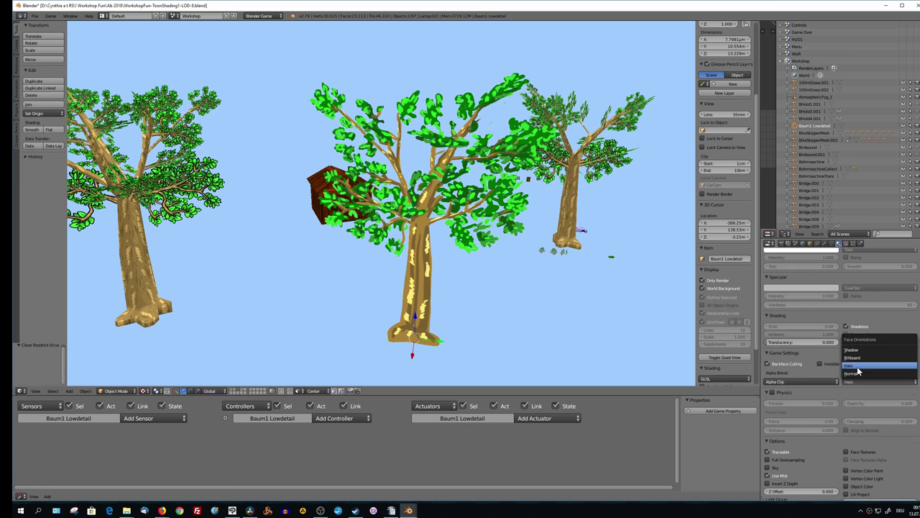
click(857, 366)
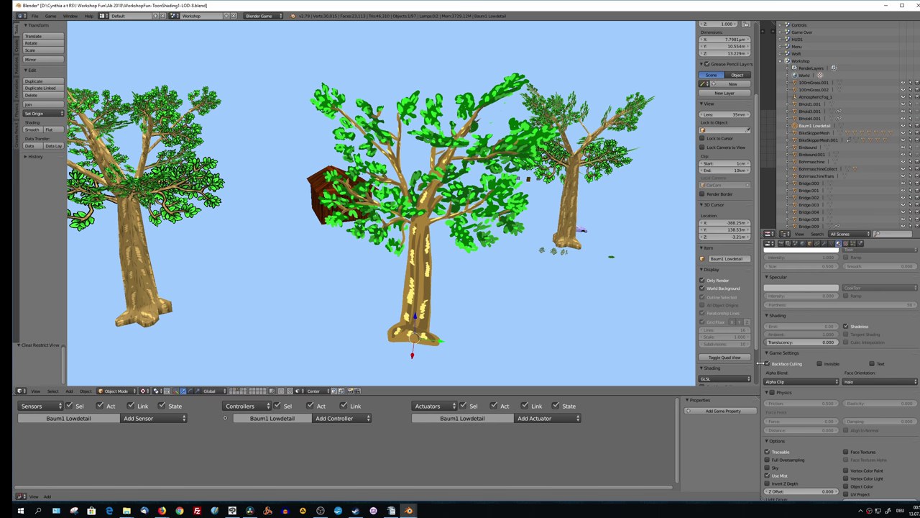
middle_drag(612, 331, 460, 291)
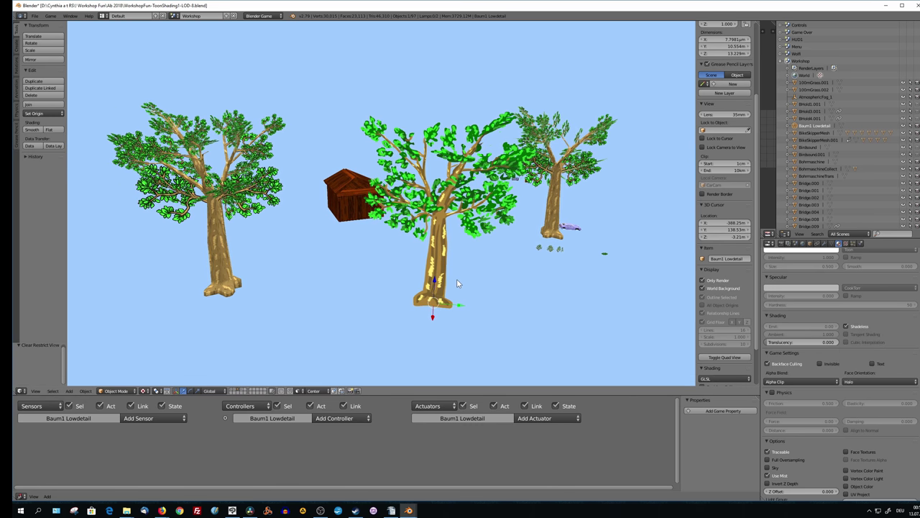
click(861, 244)
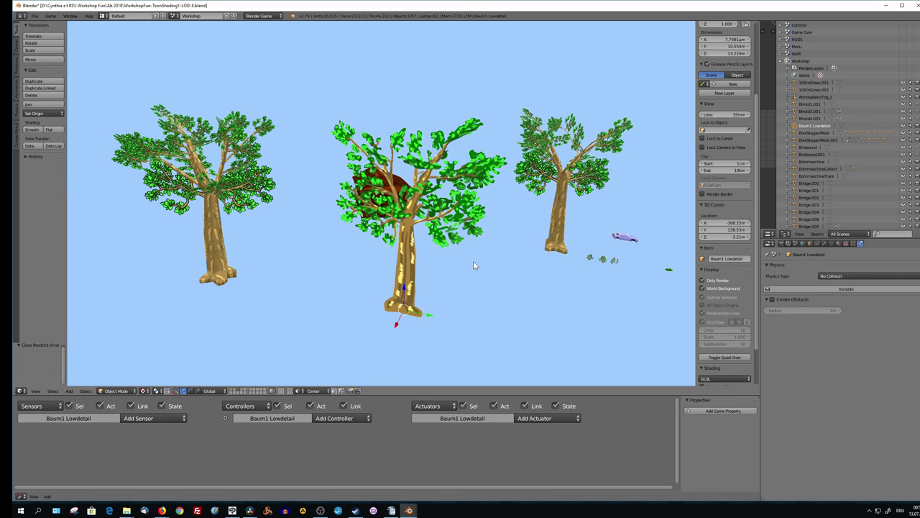
scroll(473, 266, down, 1)
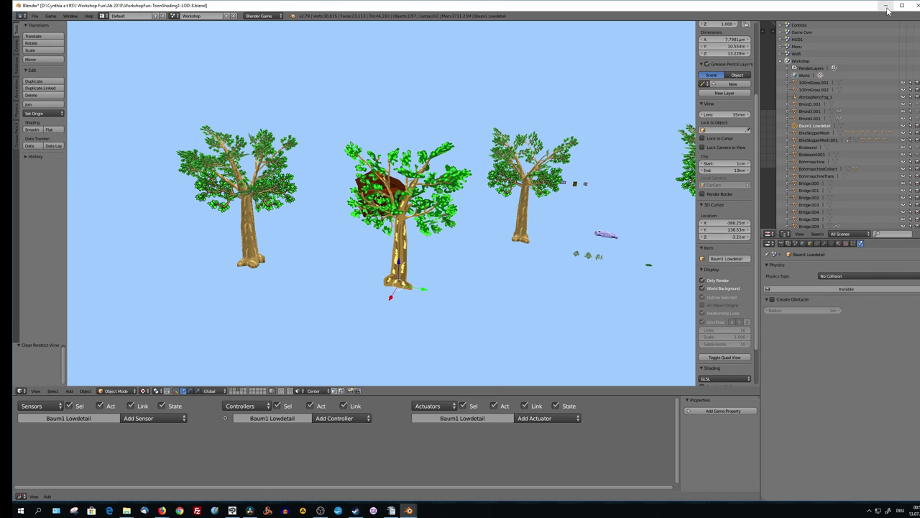